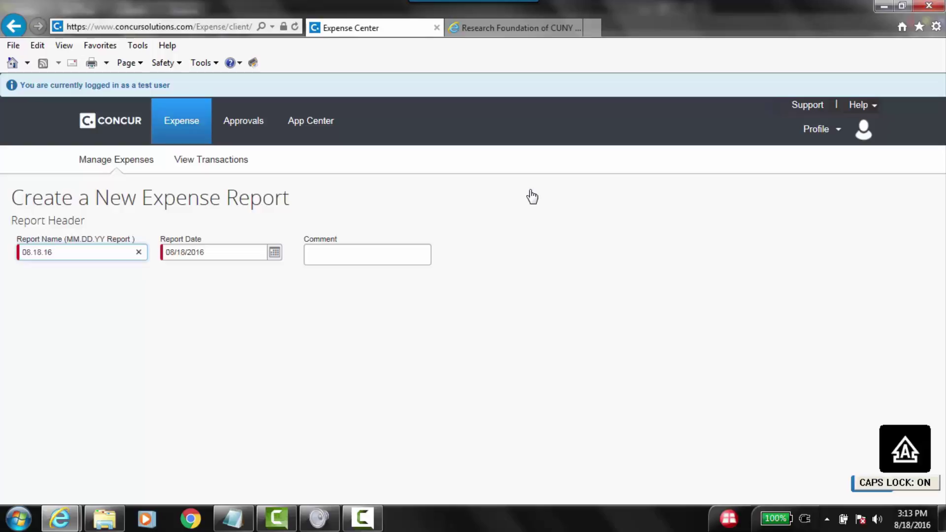
# Step: Complete the report name as 08.18.16 Report and create the expense report
pyautogui.write('eport')
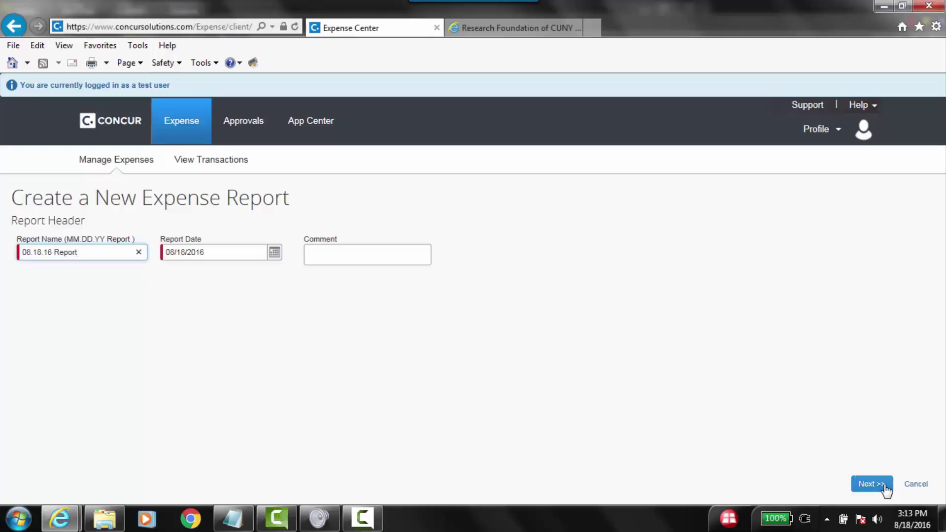
pyautogui.click(885, 488)
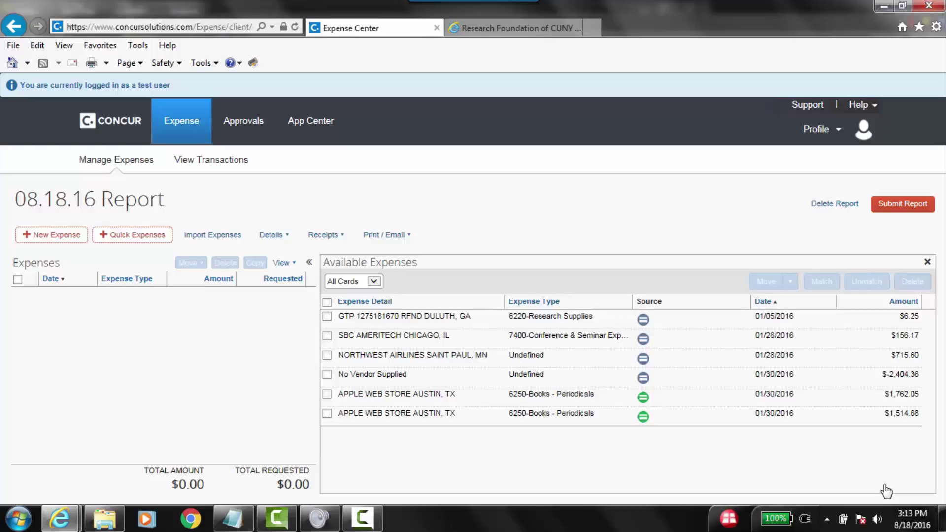
# Step: Move only the $1,514.68 APPLE WEB STORE card expense from the available expenses into the report
pyautogui.click(326, 414)
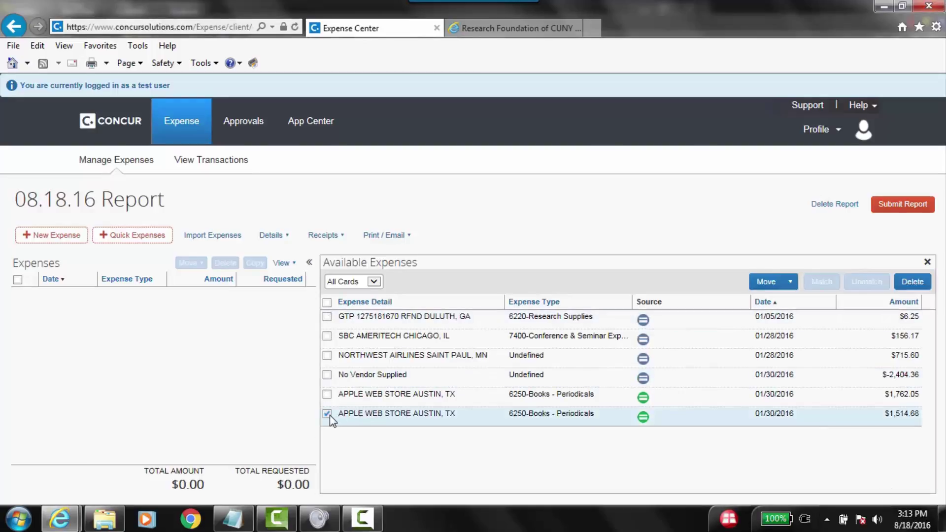
pyautogui.click(326, 302)
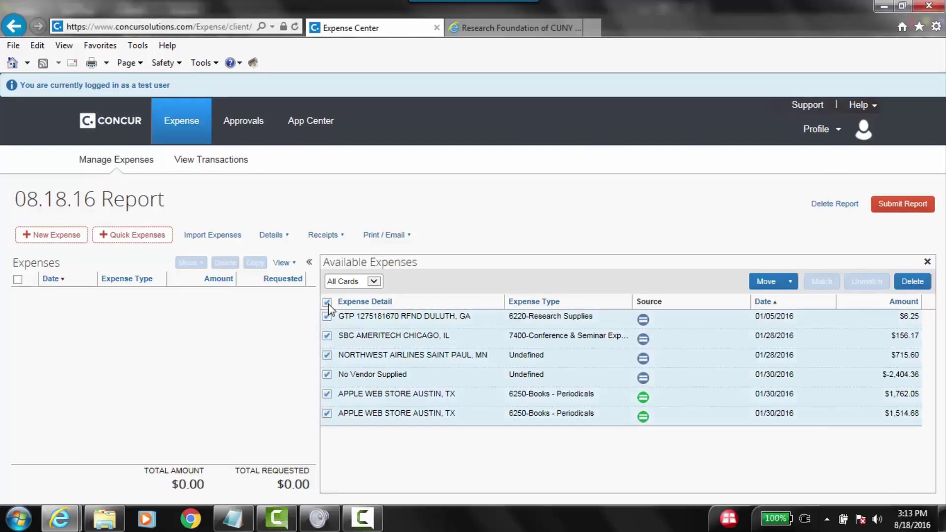
pyautogui.click(327, 302)
pyautogui.click(327, 413)
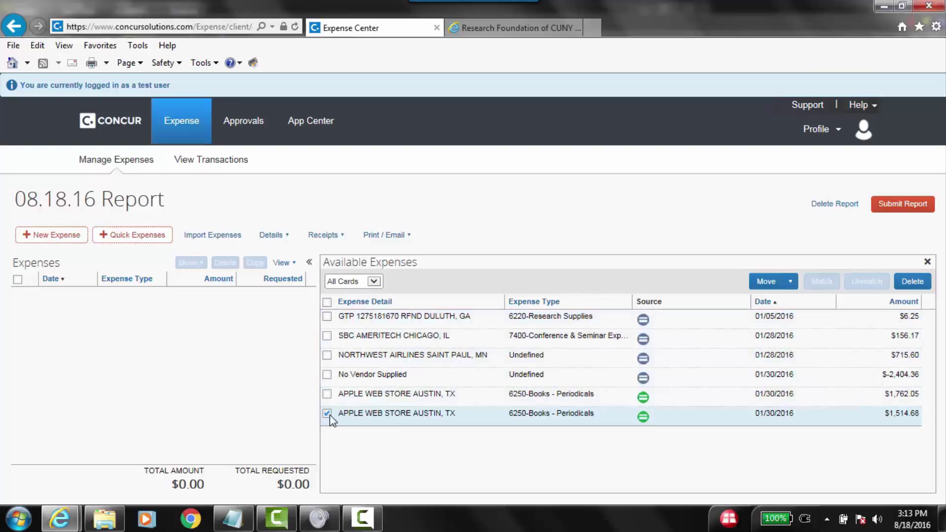
pyautogui.click(764, 282)
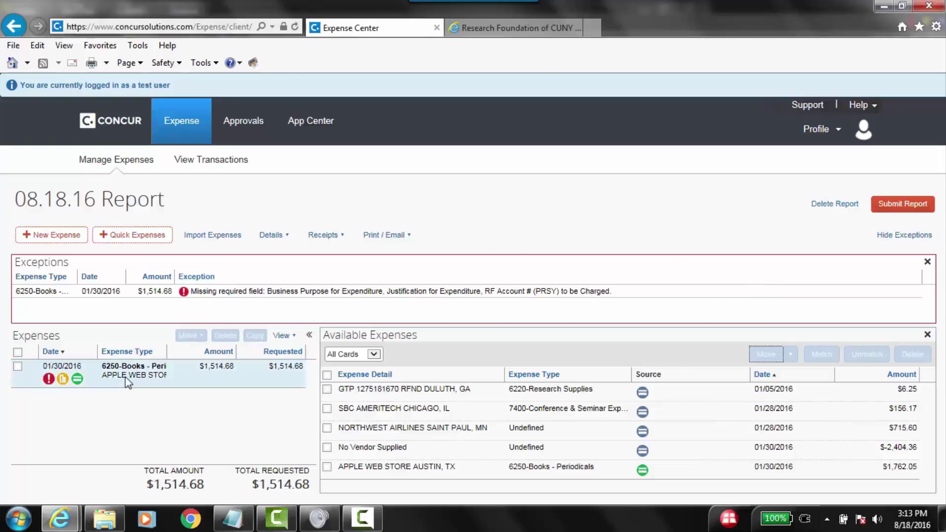
# Step: Open the APPLE WEB STORE expense and set its business purpose to Equipment less or equal to 5K ex supp
pyautogui.click(140, 382)
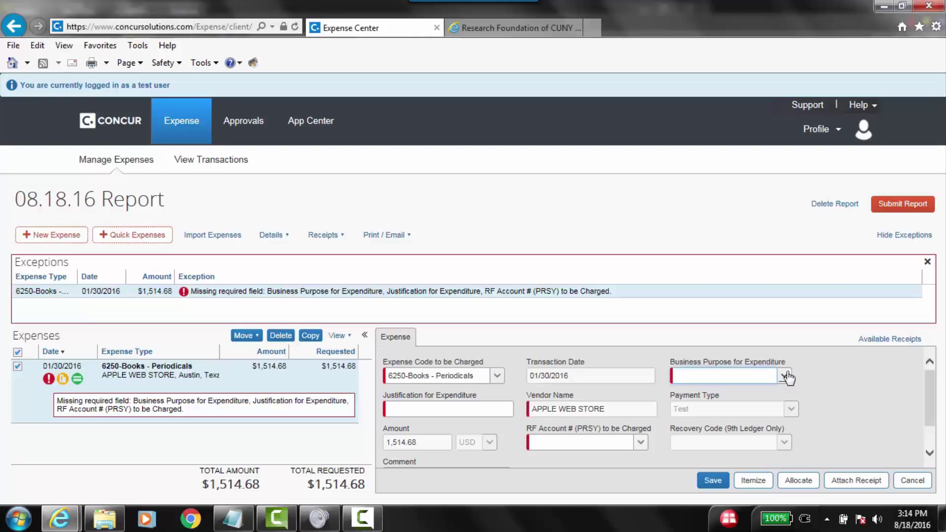
pyautogui.click(784, 376)
pyautogui.moveTo(892, 302); pyautogui.dragTo(886, 238)
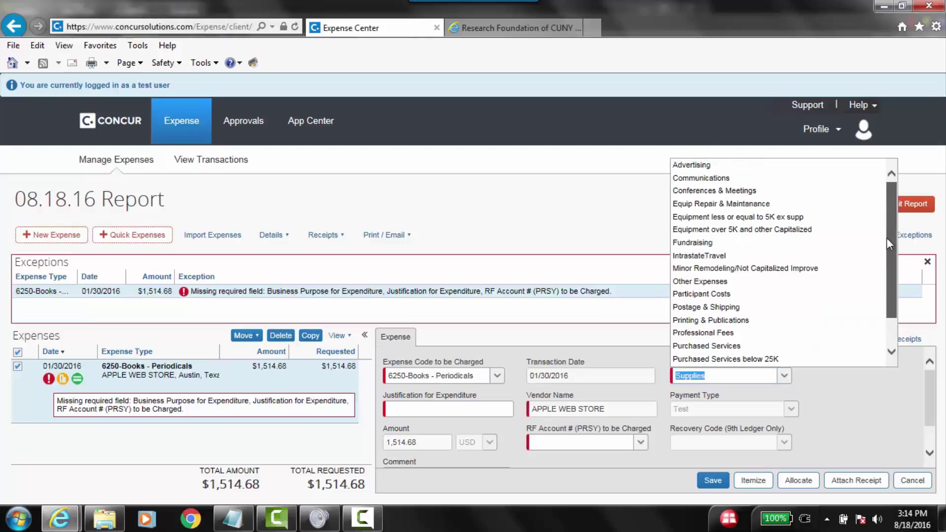
pyautogui.click(840, 223)
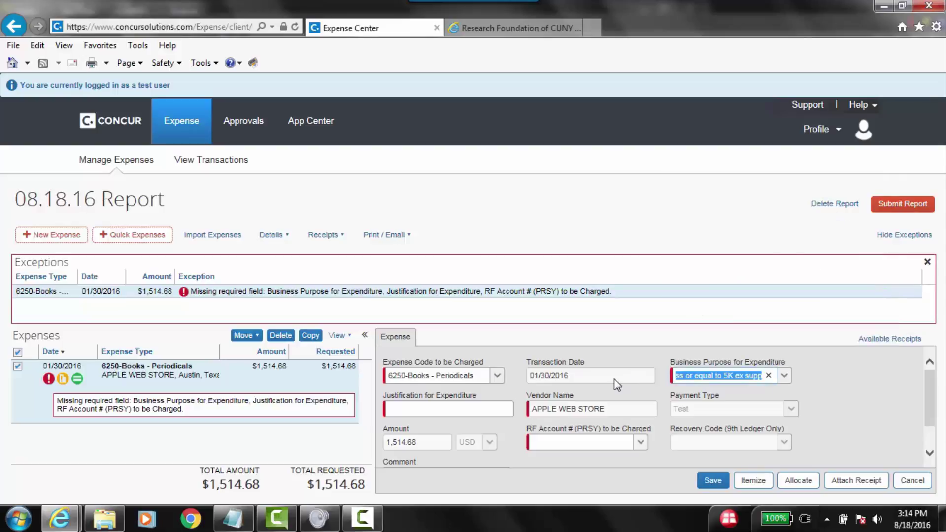
# Step: Enter Research Equipment as the justification for the expenditure
pyautogui.click(442, 410)
pyautogui.press('capslock')
pyautogui.press('capslock')
pyautogui.write('Research')
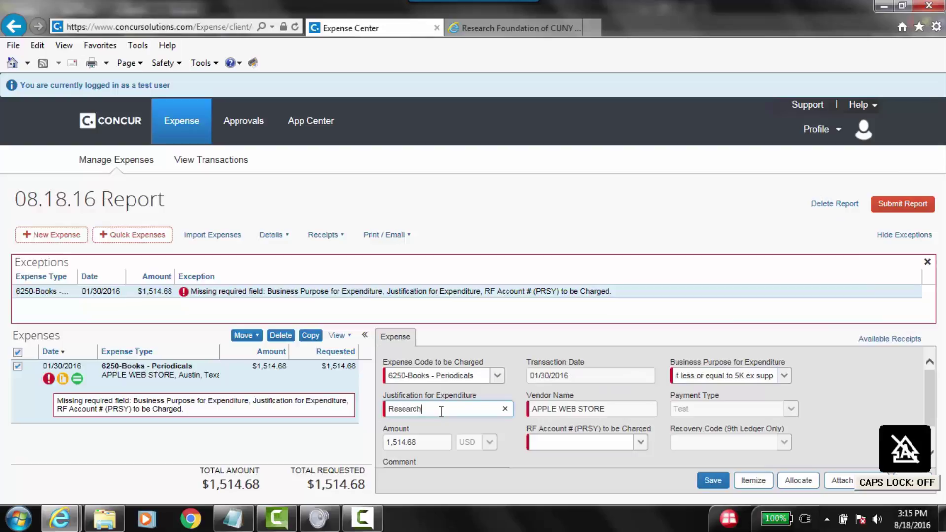
pyautogui.press('capslock')
pyautogui.press('capslock')
pyautogui.write('Equipment')
# Step: Charge the expense to the Utility Equipment Research RF account (PRSY)
pyautogui.click(640, 445)
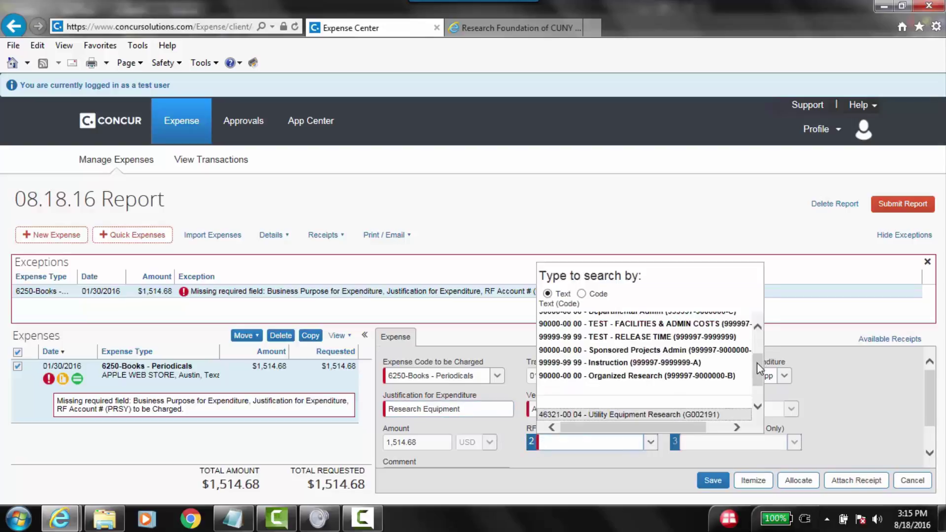
pyautogui.scroll(1, 758, 364)
pyautogui.moveTo(759, 362); pyautogui.dragTo(755, 339)
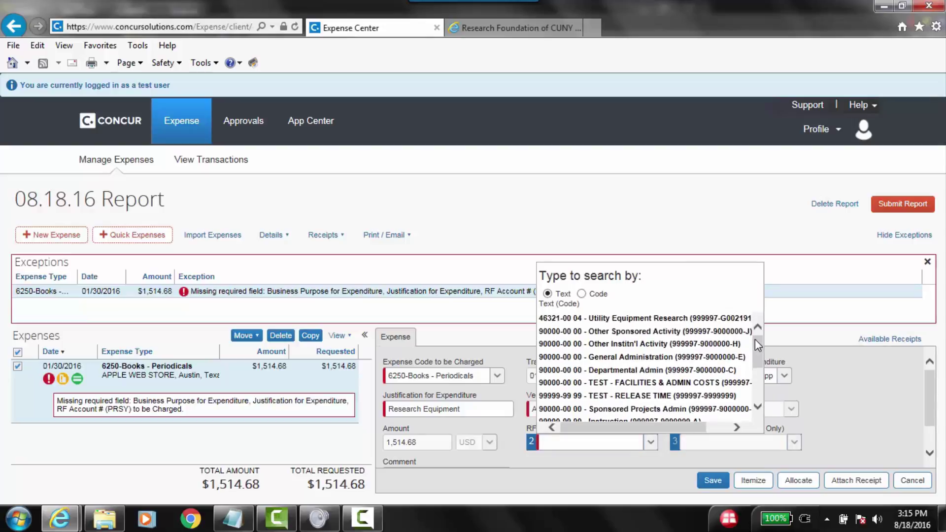
pyautogui.click(654, 319)
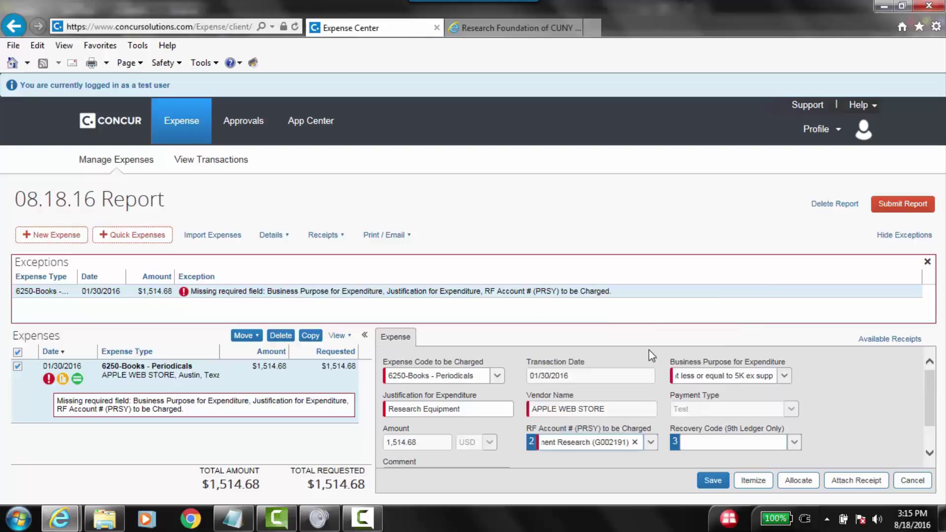
pyautogui.click(644, 458)
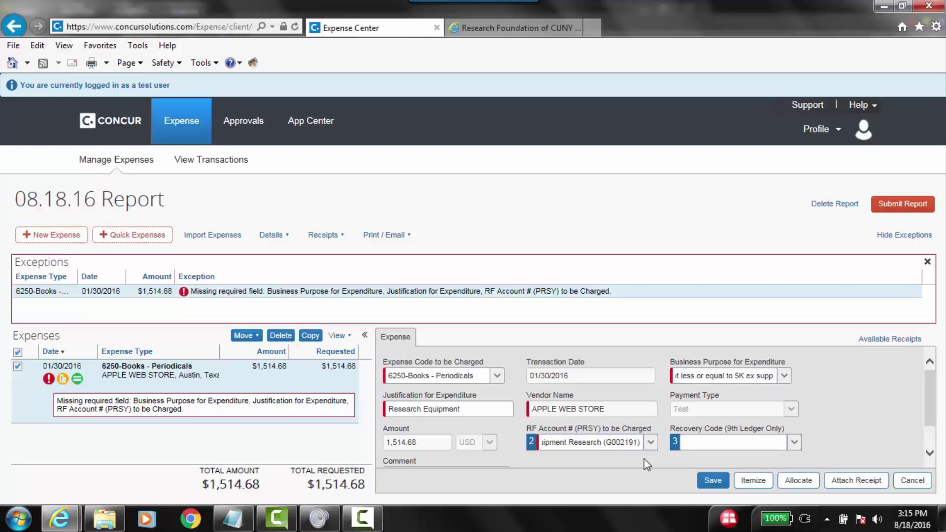
# Step: Check the available receipt apple receipt.png at a larger size, attach it to the expense and save the expense
pyautogui.click(845, 483)
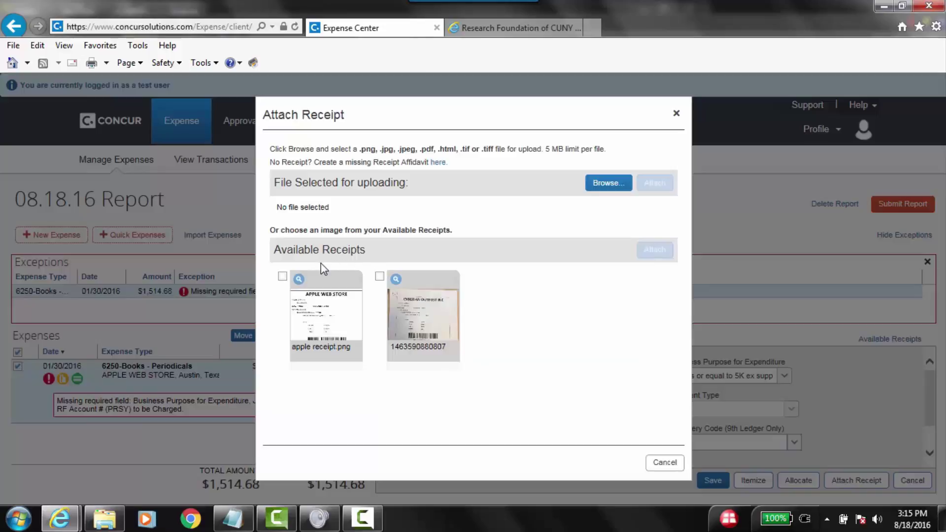
pyautogui.click(299, 279)
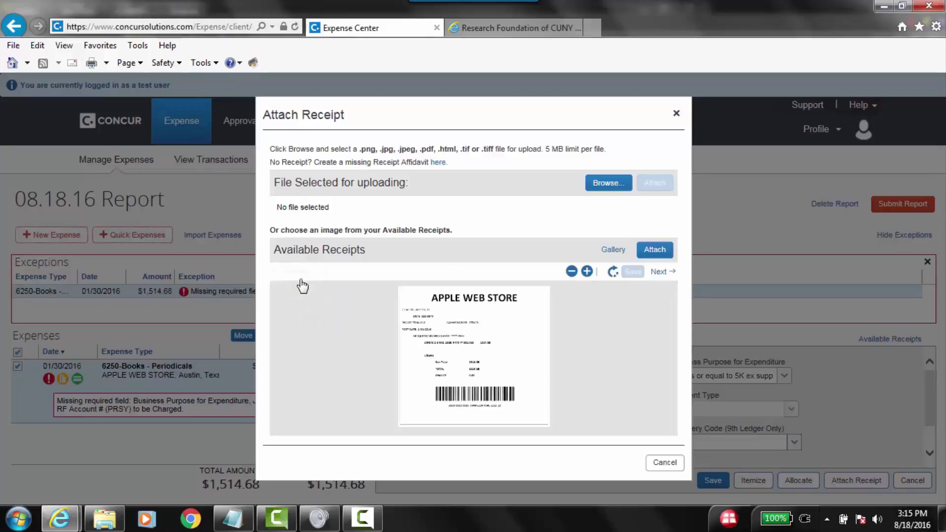
pyautogui.click(587, 272)
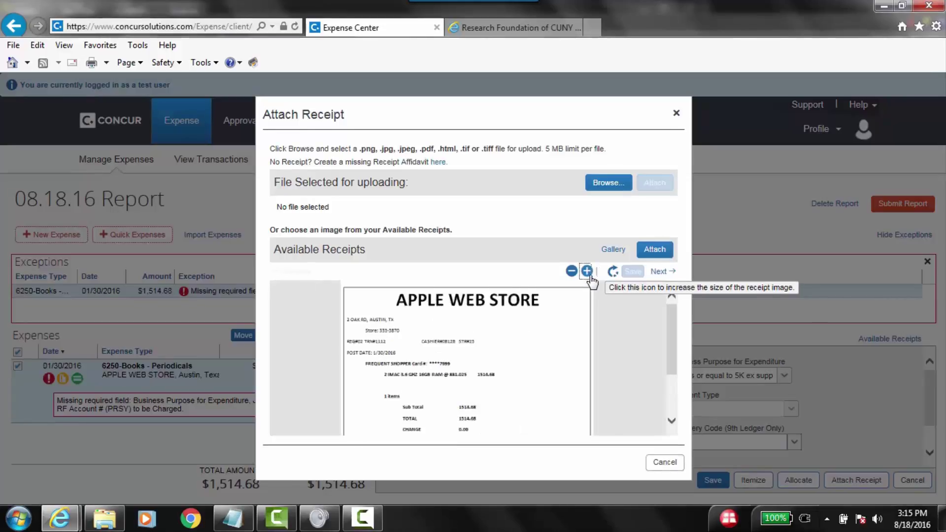
pyautogui.moveTo(671, 326)
pyautogui.mouseDown()
pyautogui.moveTo(671, 365)
pyautogui.moveTo(669, 321)
pyautogui.mouseUp()
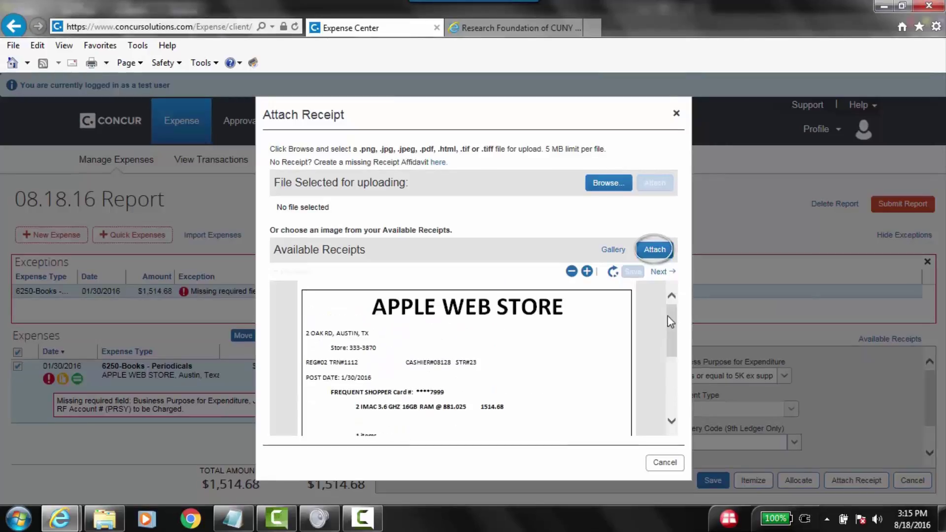
pyautogui.click(655, 250)
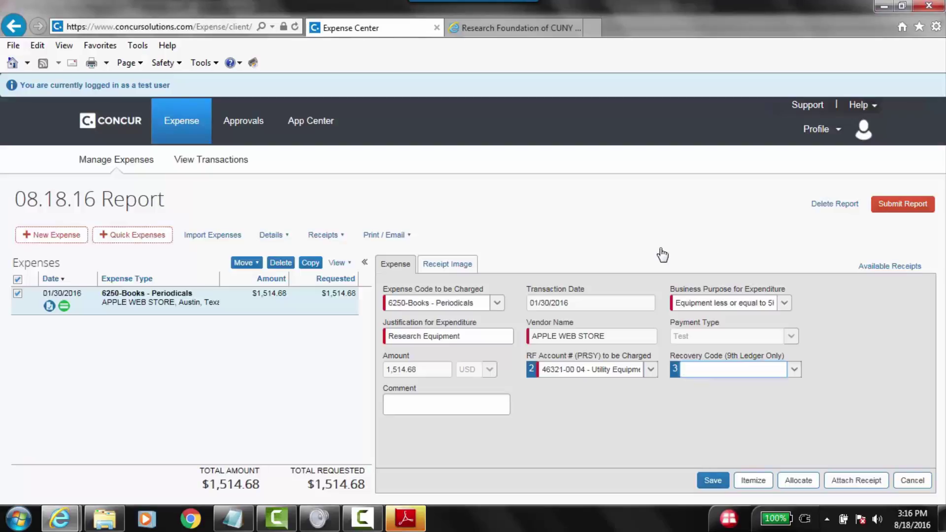
pyautogui.click(706, 486)
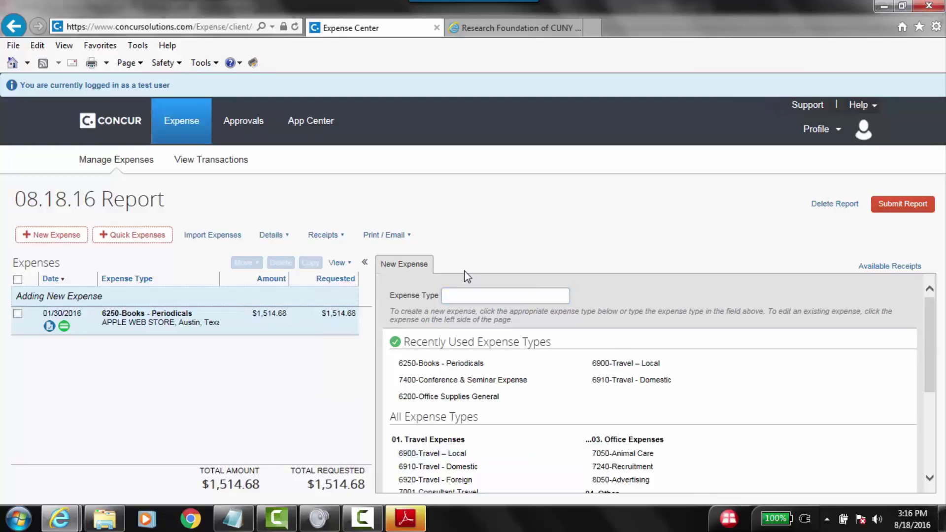
# Step: Open the printable version of the report, review its header and expense details, and close it
pyautogui.click(397, 237)
pyautogui.click(397, 255)
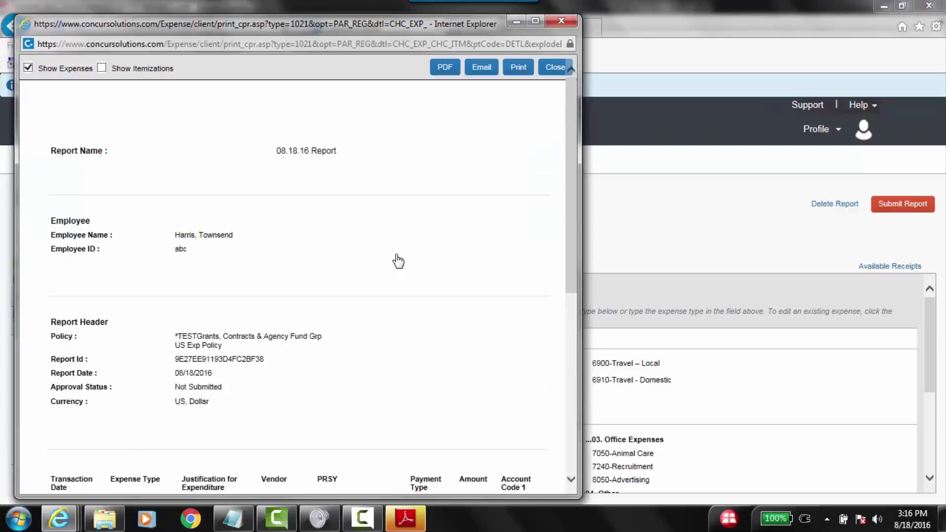
pyautogui.moveTo(572, 110)
pyautogui.mouseDown()
pyautogui.moveTo(546, 314)
pyautogui.moveTo(575, 212)
pyautogui.moveTo(572, 94)
pyautogui.mouseUp()
pyautogui.click(551, 67)
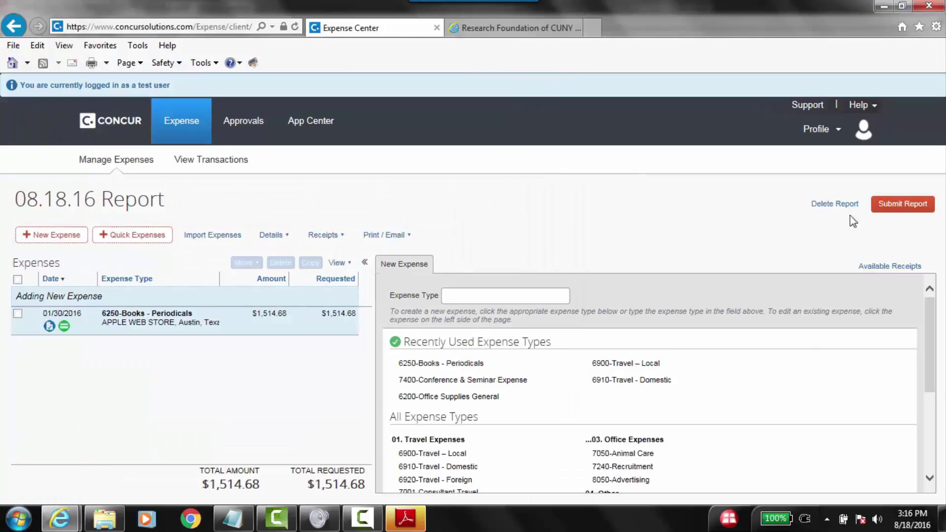
# Step: Submit the 08.18.16 Report and accept the user electronic agreement
pyautogui.click(905, 211)
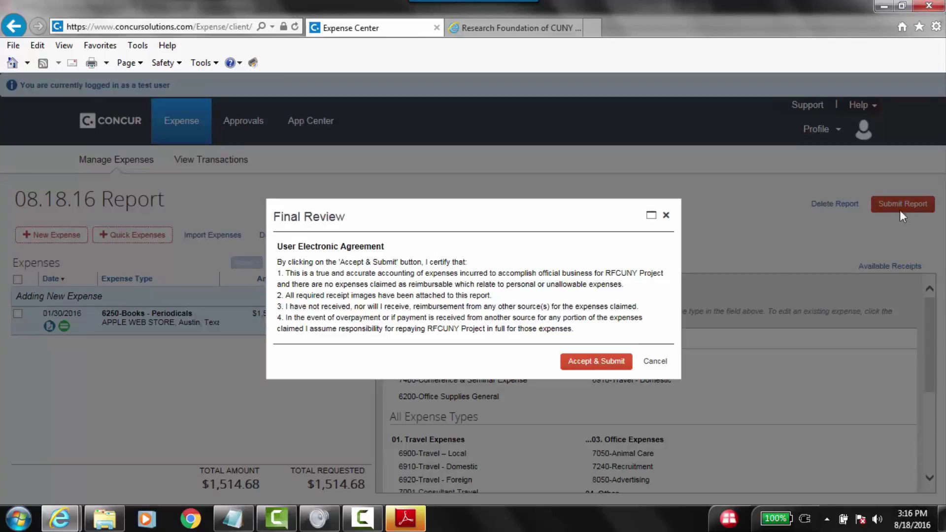
pyautogui.click(592, 365)
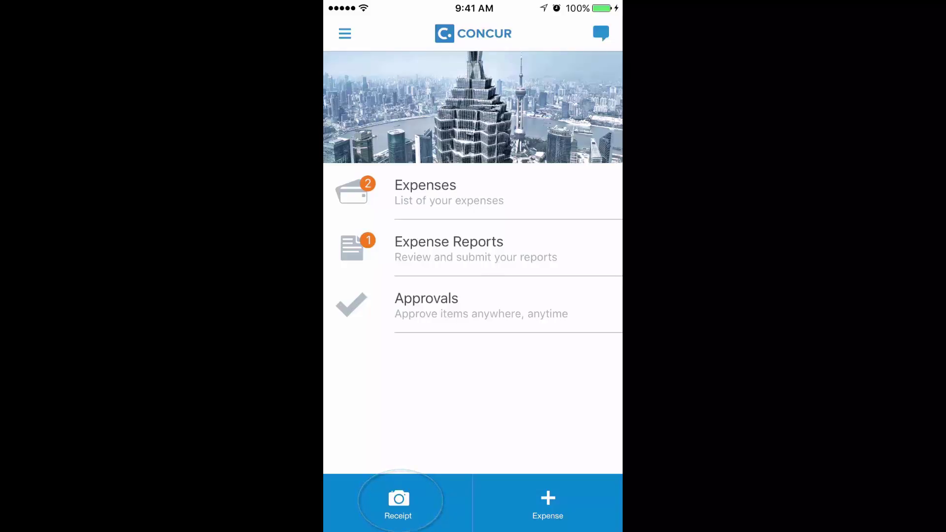
# Step: In the Concur mobile app, photograph the Cyberian Outpost receipt, save it without creating an expense, and allow location access
pyautogui.click(398, 504)
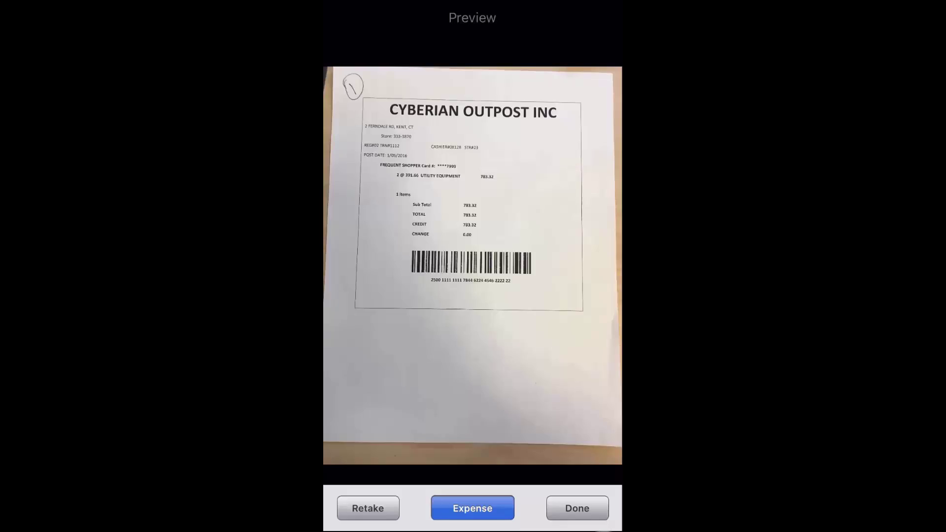
pyautogui.click(577, 508)
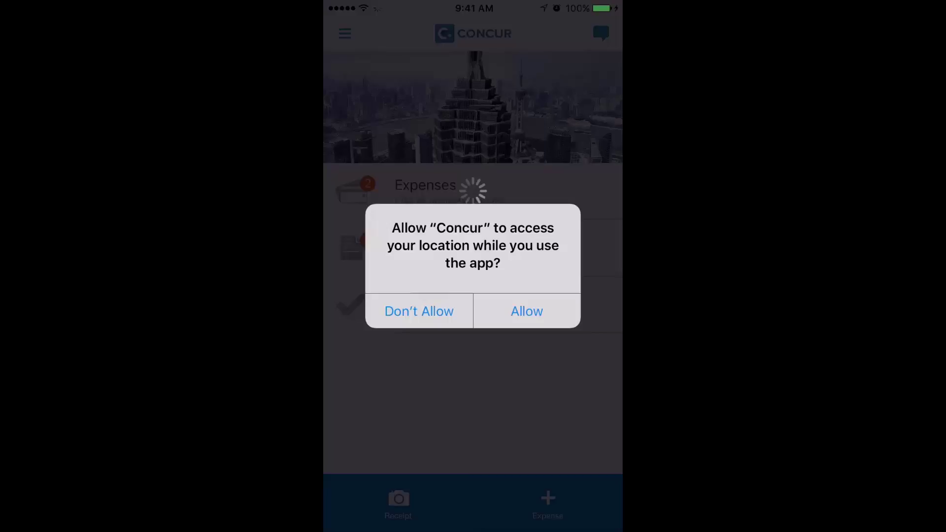
pyautogui.click(527, 312)
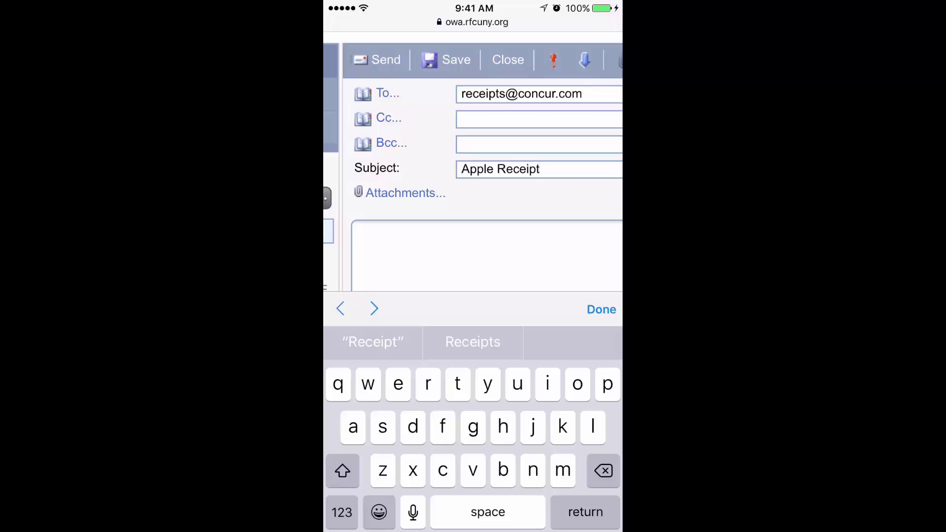
# Step: Send the Apple Receipt email to Concur's receipt address and switch back to the Concur mobile app
pyautogui.click(377, 61)
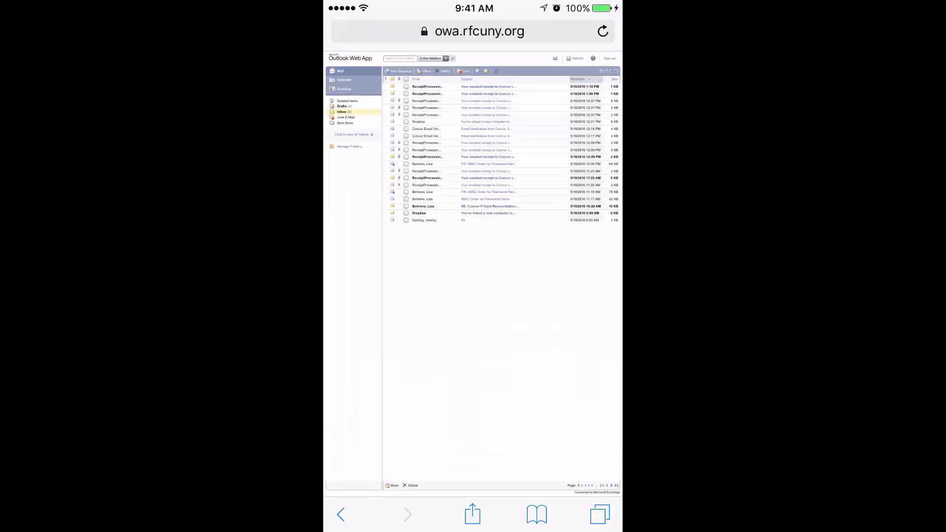
pyautogui.press('Home')
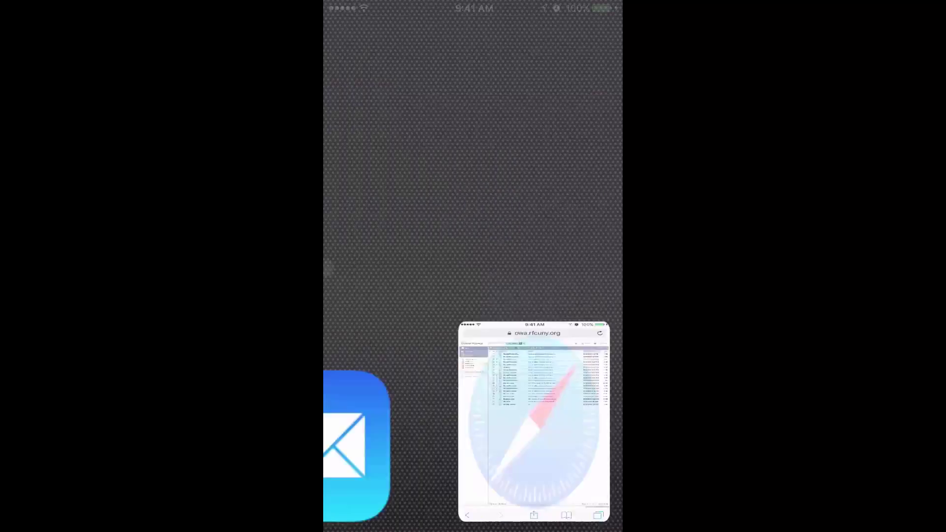
pyautogui.click(369, 117)
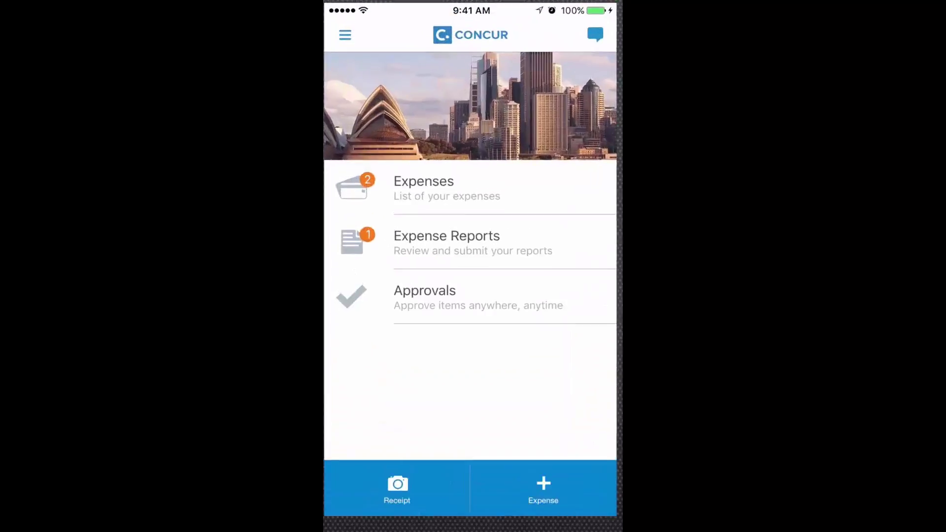
# Step: Open the stored receipts and view the one from Wed May 18 2016 at 01:11 PM
pyautogui.click(344, 33)
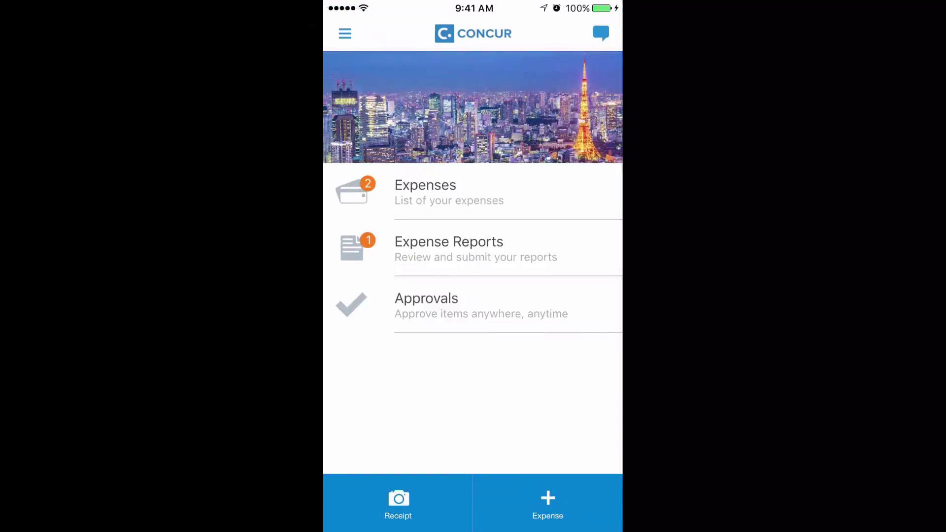
pyautogui.click(345, 33)
pyautogui.click(399, 67)
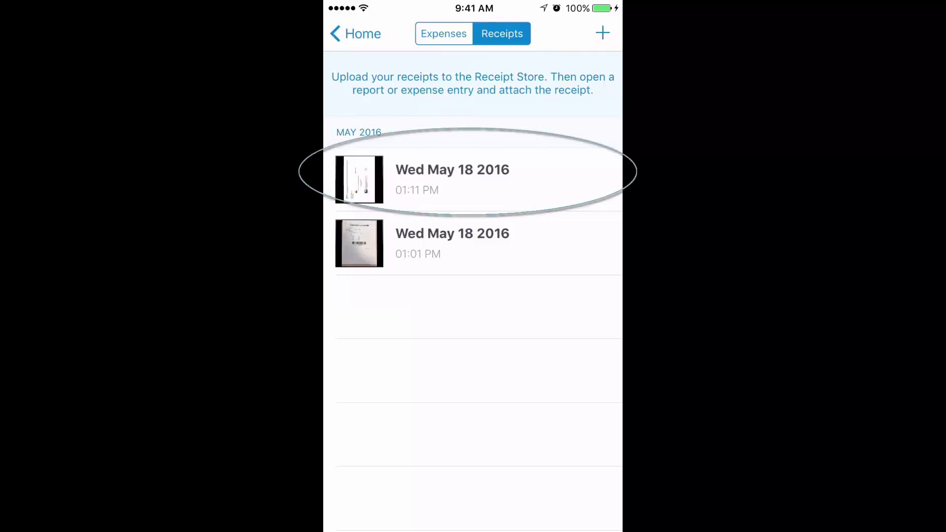
pyautogui.click(452, 179)
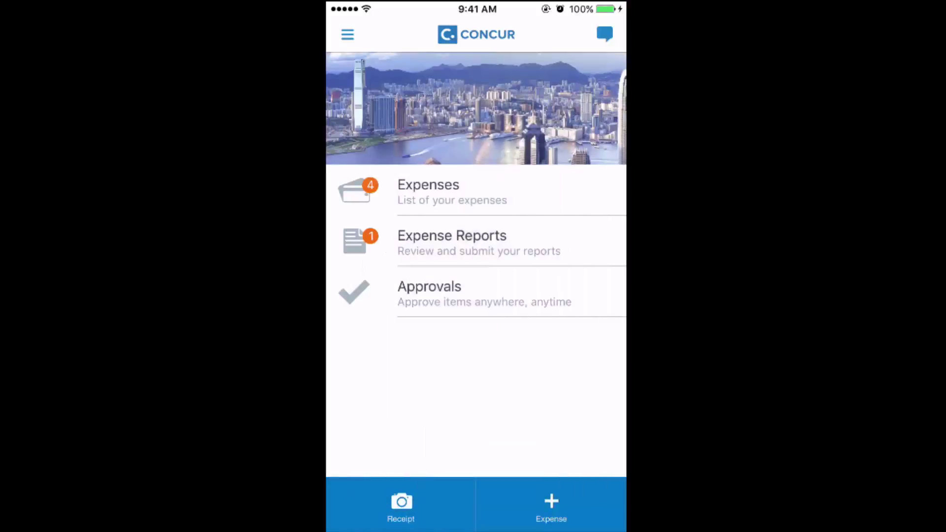
# Step: Create an expense report named 8.23.16 Report with the report date Tue Aug 23 2016
pyautogui.click(452, 243)
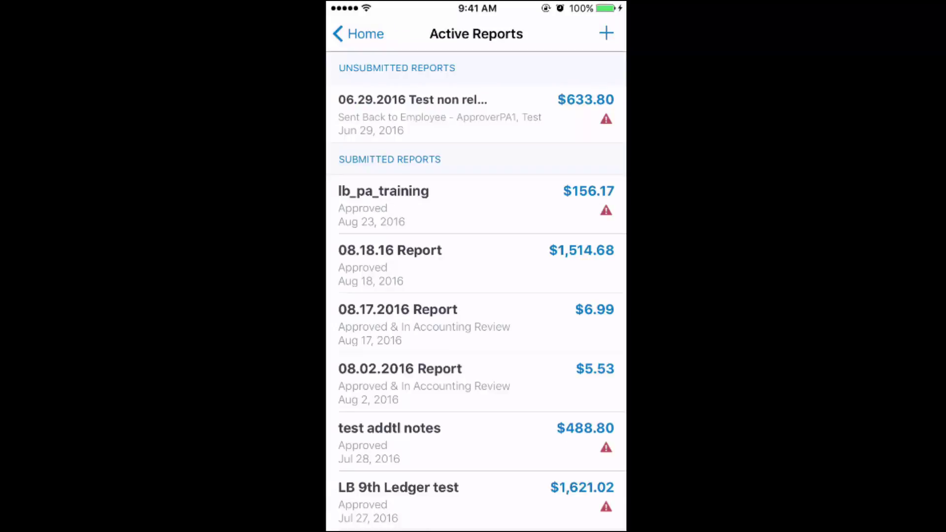
pyautogui.click(607, 33)
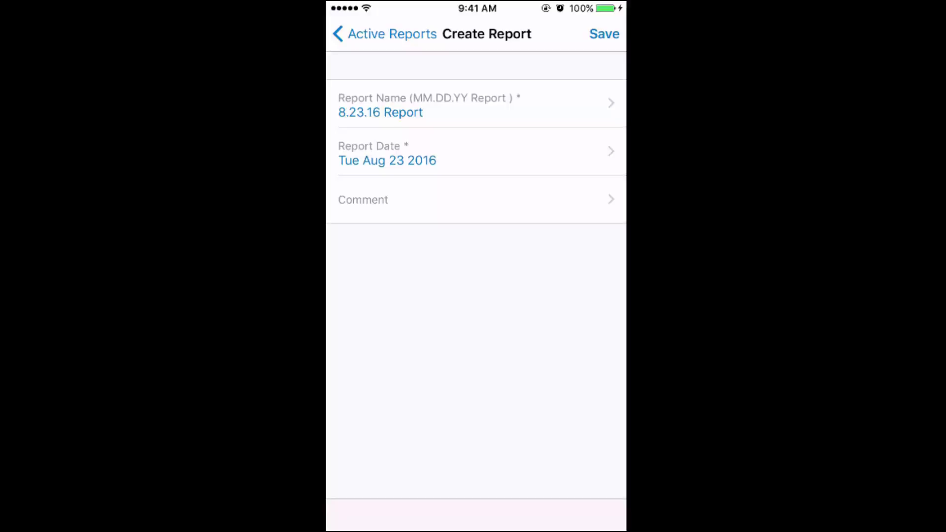
pyautogui.click(604, 34)
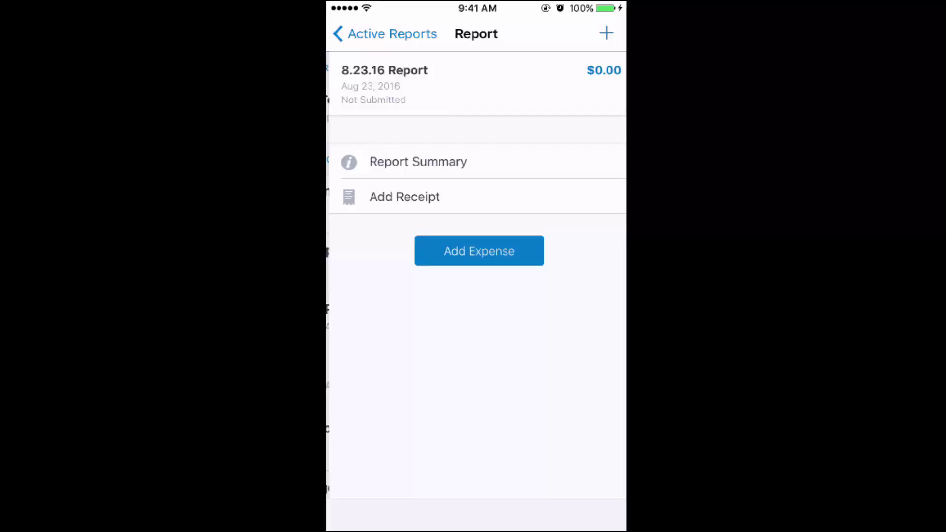
# Step: Import the Jan 30, 2016 6250-Books - Periodicals expense from Apple Web Store into the 8.23.16 Report
pyautogui.click(477, 251)
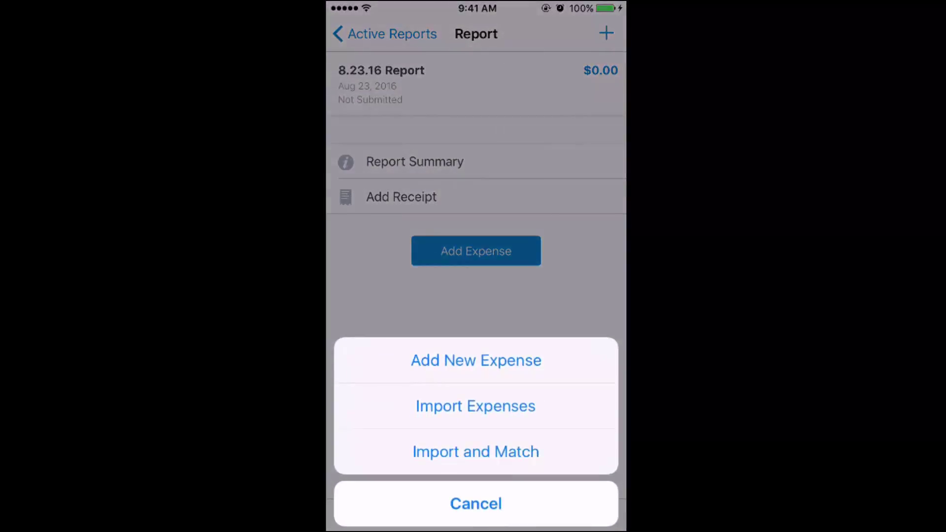
pyautogui.click(476, 407)
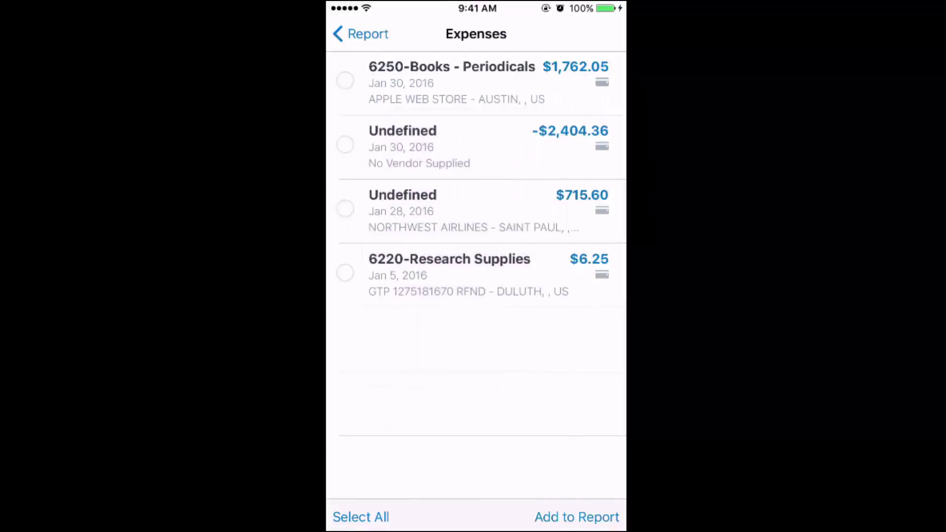
pyautogui.click(345, 81)
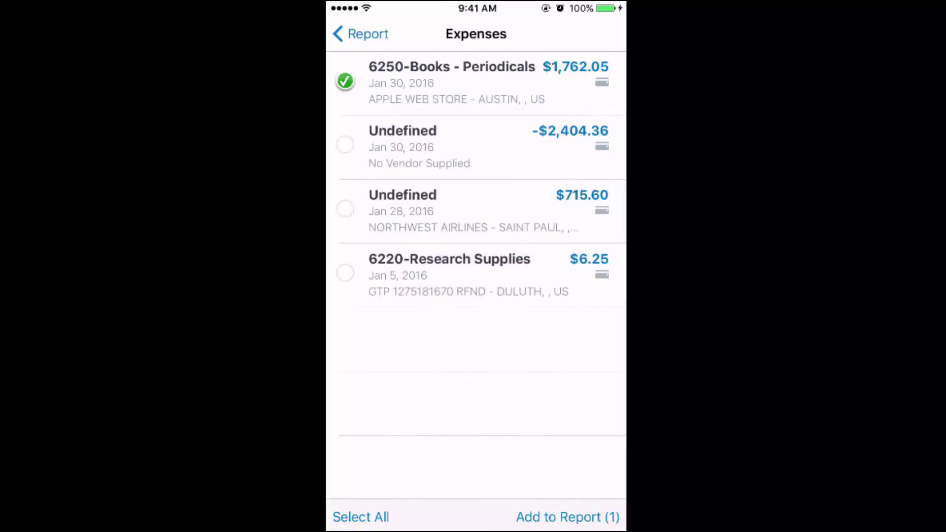
pyautogui.click(568, 517)
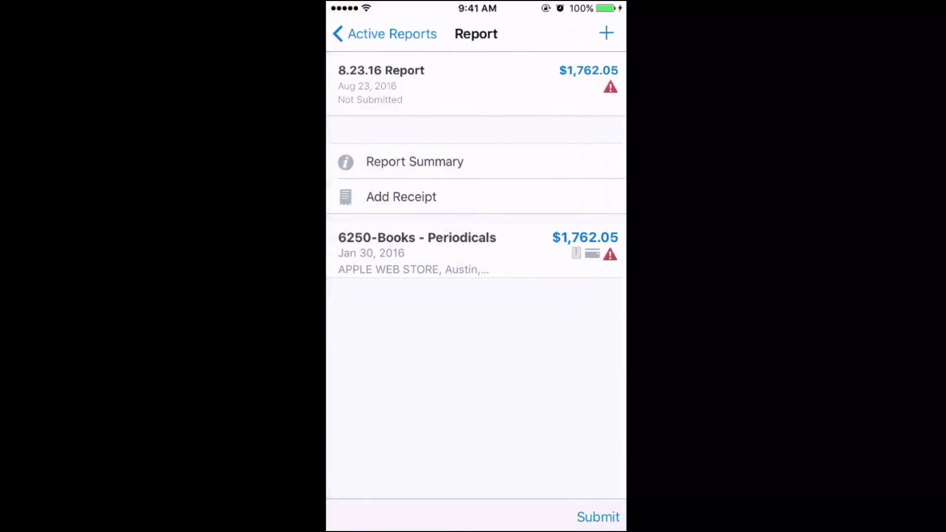
# Step: Attach the stored Apple Web Store receipt from Tue Aug 23 2016 17:22 to the 6250-Books - Periodicals expense
pyautogui.click(476, 253)
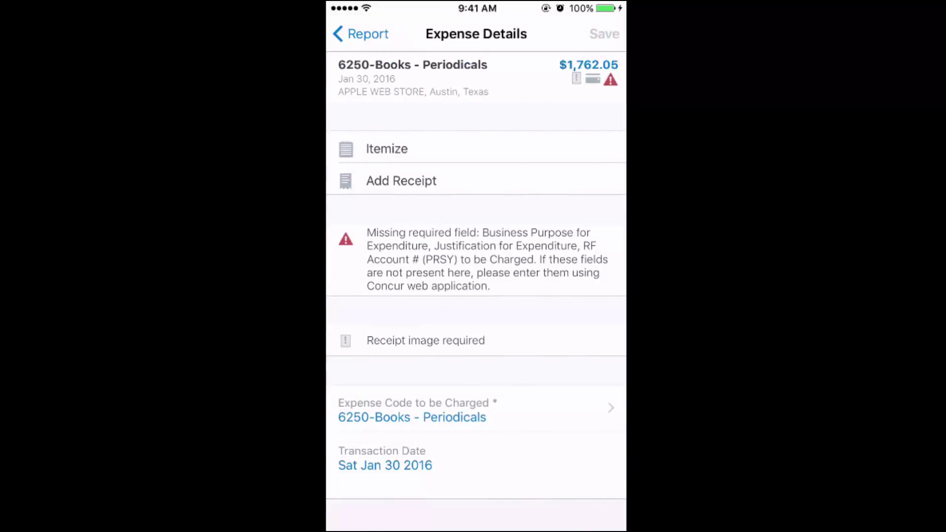
pyautogui.click(401, 181)
pyautogui.click(476, 252)
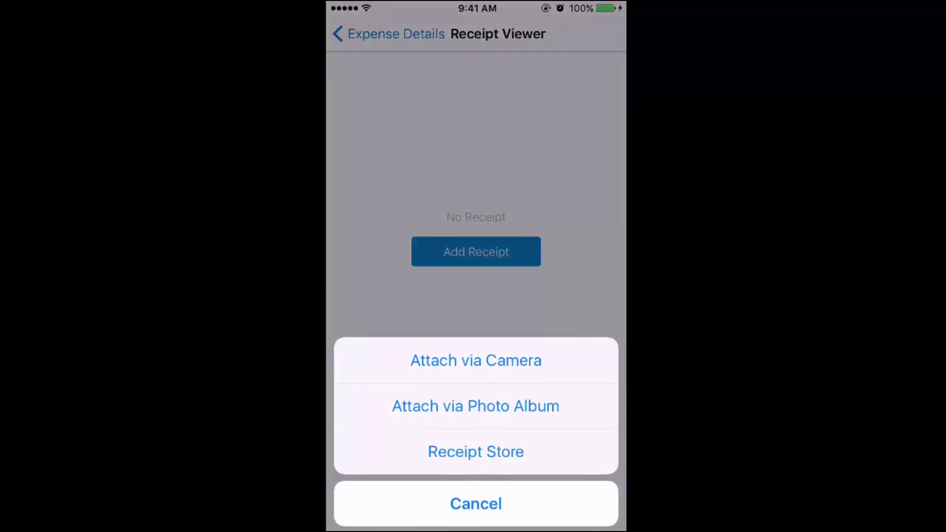
pyautogui.click(476, 452)
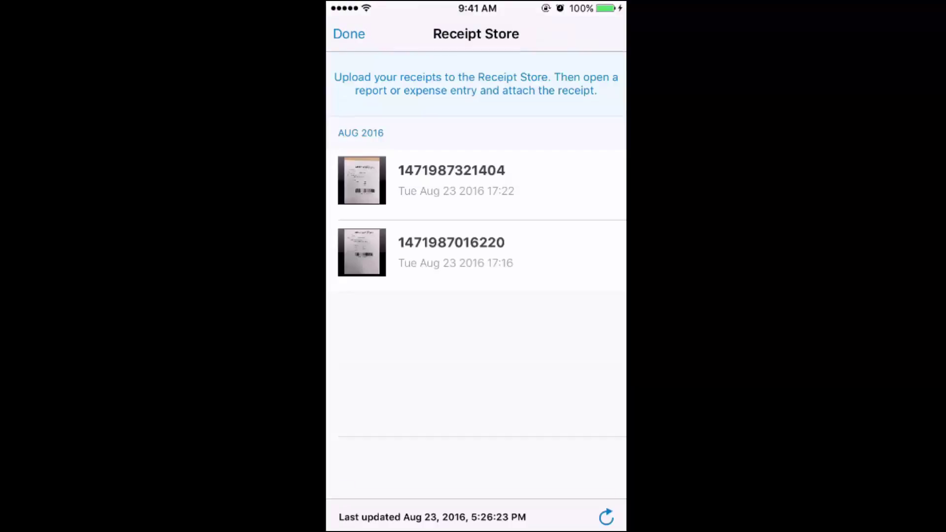
pyautogui.click(476, 181)
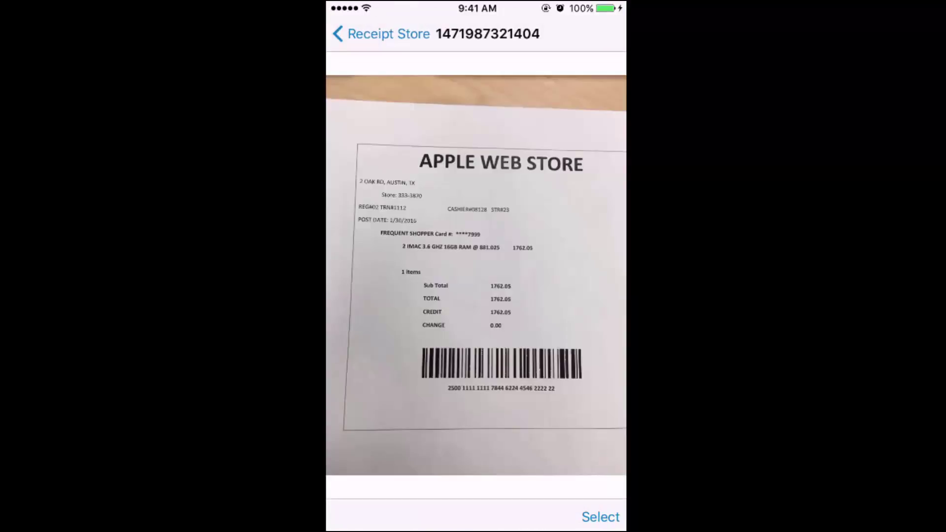
pyautogui.click(601, 517)
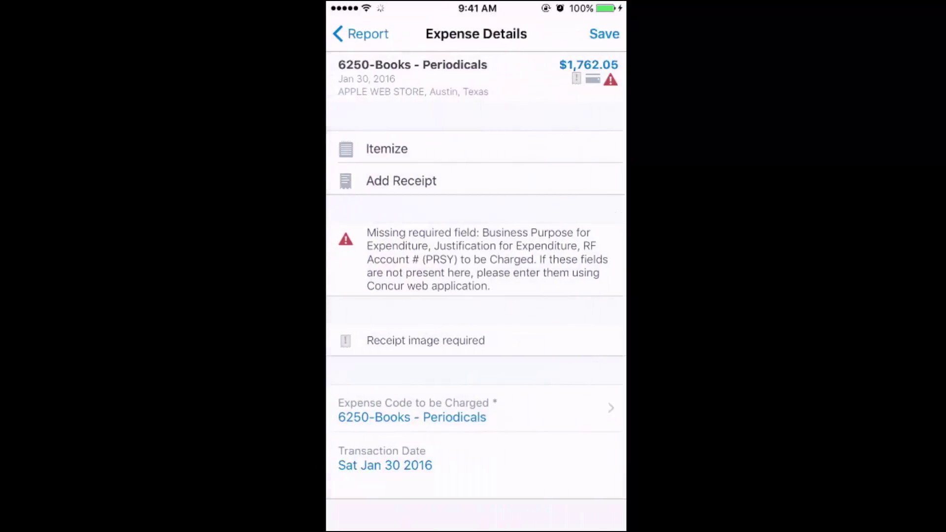
# Step: Set the expense's business purpose to Equipment less or equal to 5K ex supp and its justification to Research Equipment
pyautogui.scroll(-5, 476, 296)
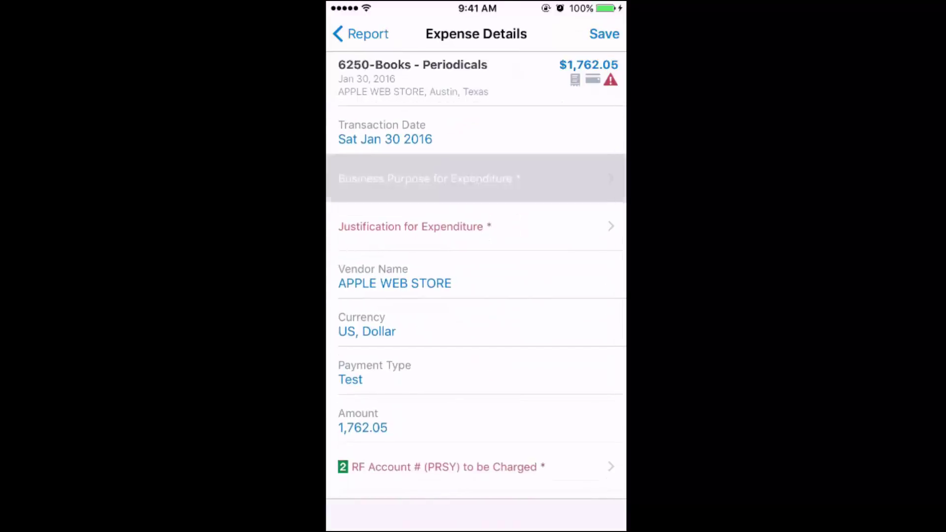
pyautogui.click(426, 179)
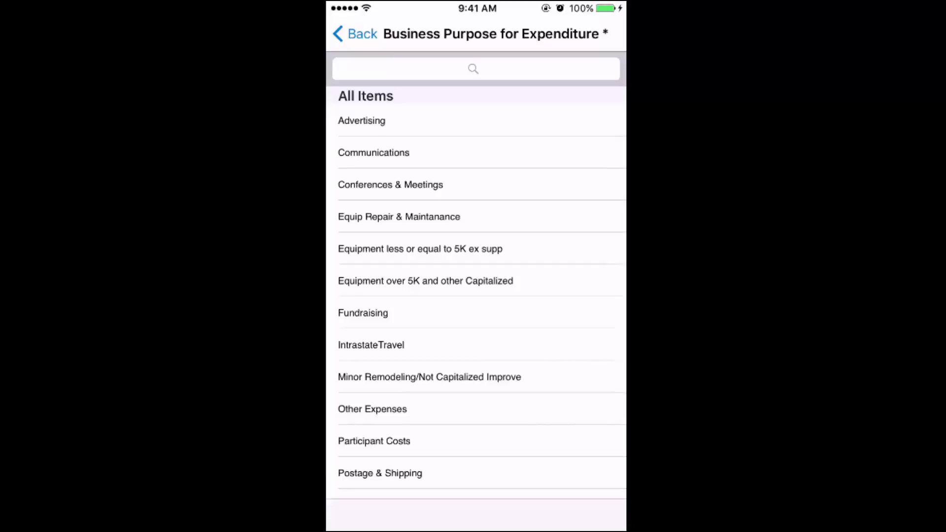
pyautogui.click(421, 249)
pyautogui.click(411, 227)
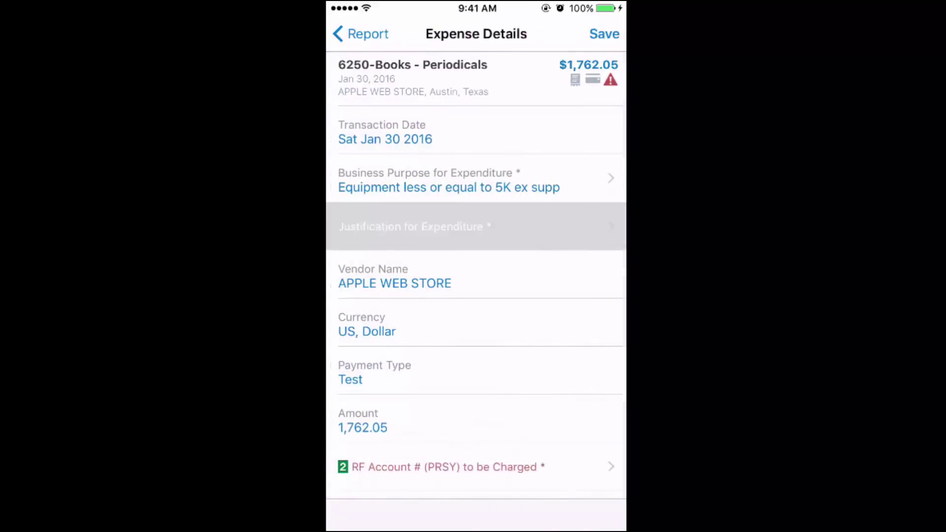
pyautogui.write('Resear')
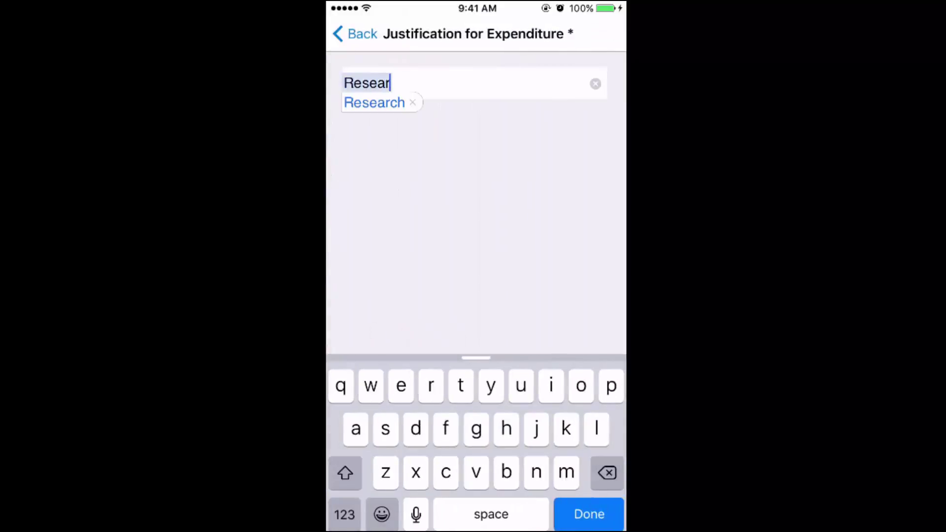
pyautogui.write('ch E')
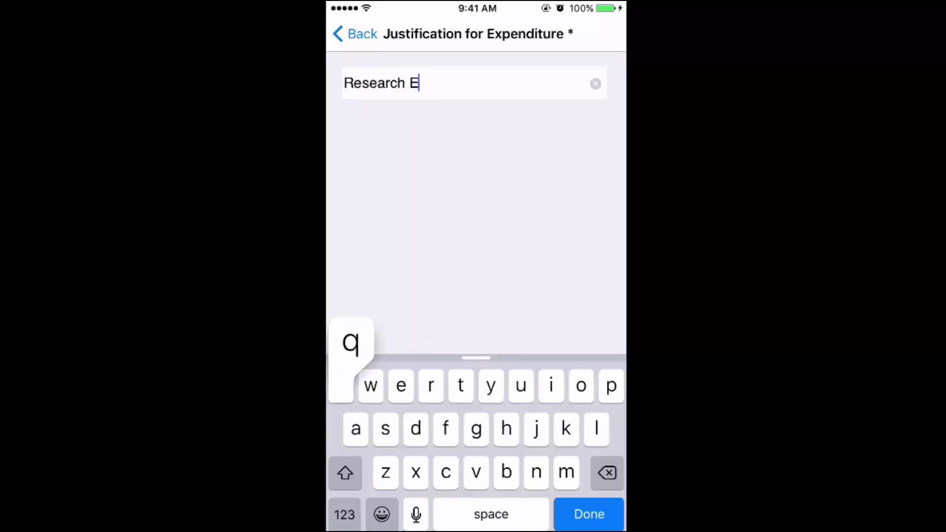
pyautogui.write('quipment')
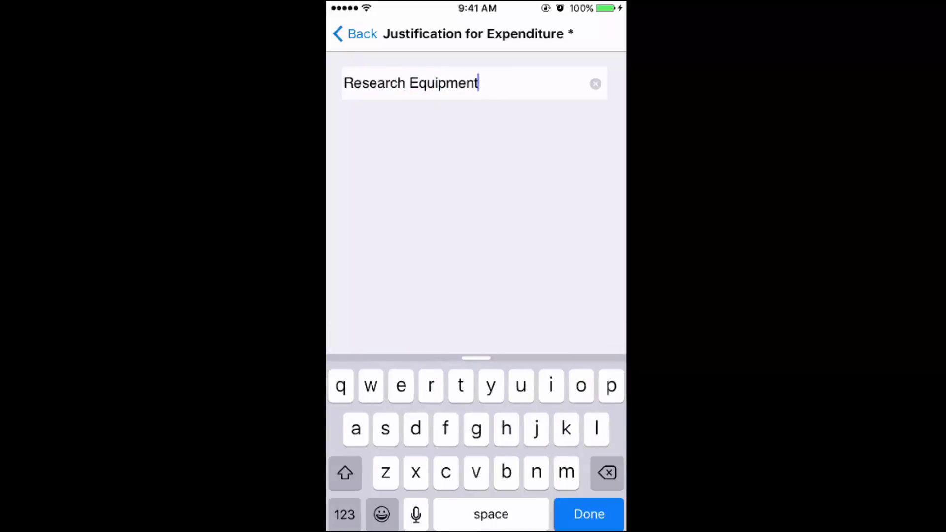
pyautogui.press('Return')
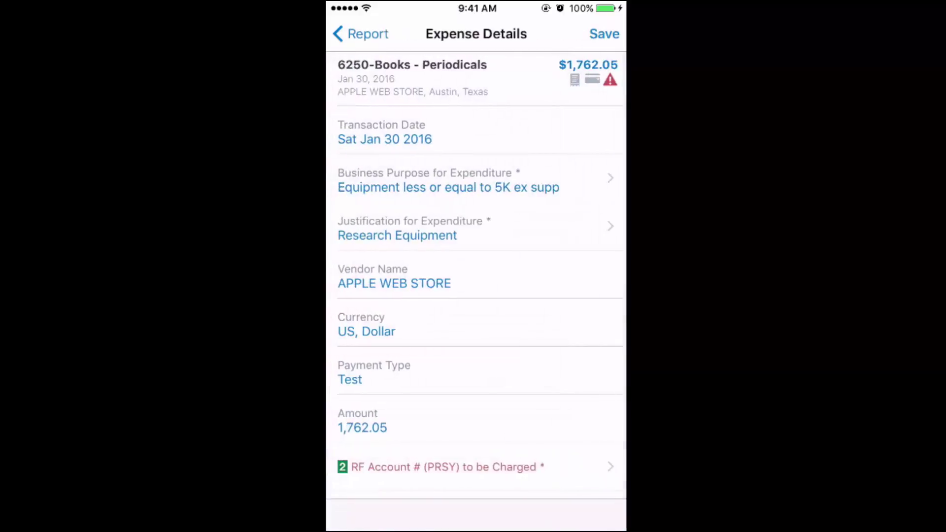
# Step: Choose the RF Account # (PRSY) to be charged for the Apple Web Store expense
pyautogui.click(443, 467)
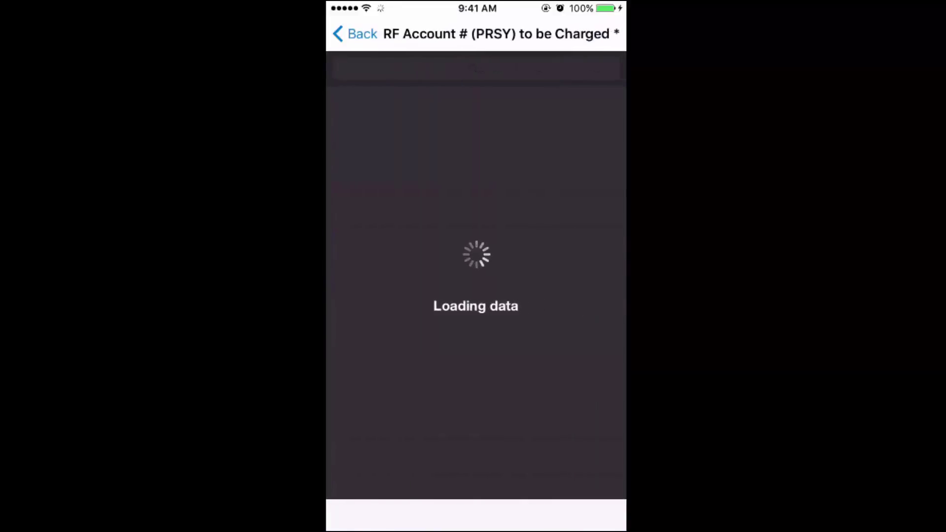
pyautogui.click(452, 121)
pyautogui.scroll(-3, 476, 301)
pyautogui.scroll(10, 476, 301)
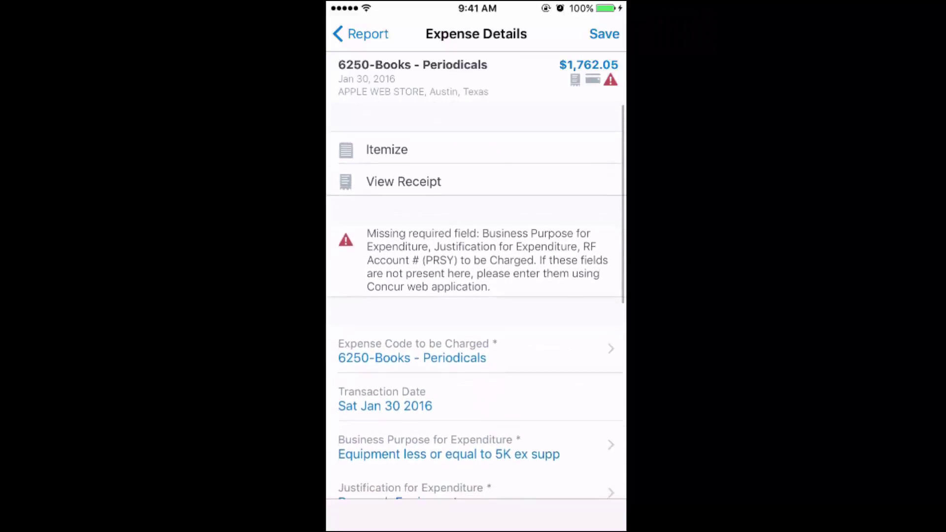
# Step: Save the expense details and submit the 8.23.16 Report, accepting the User Electronic Agreement
pyautogui.click(604, 33)
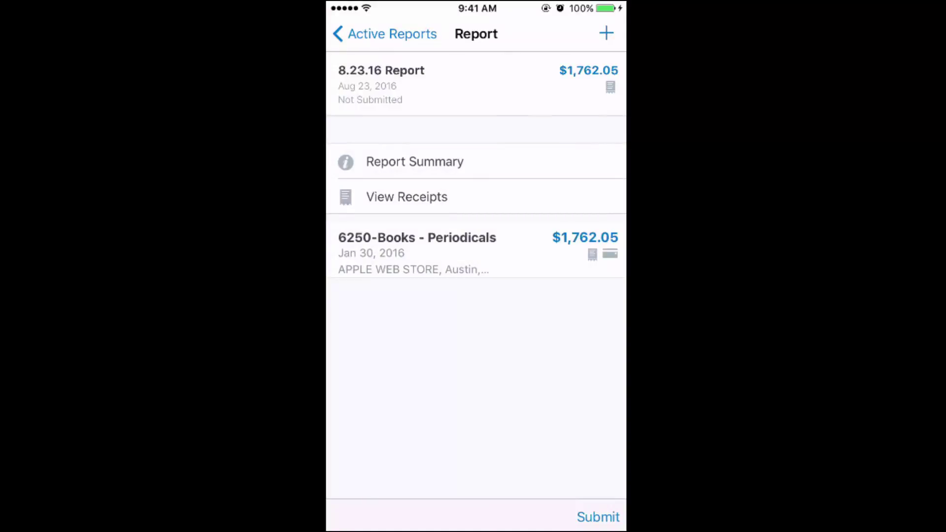
pyautogui.click(599, 517)
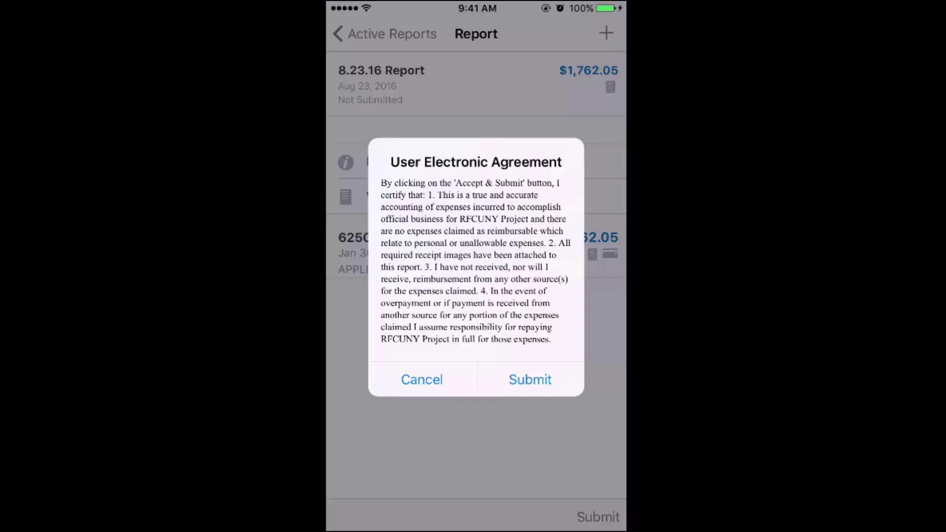
pyautogui.click(530, 380)
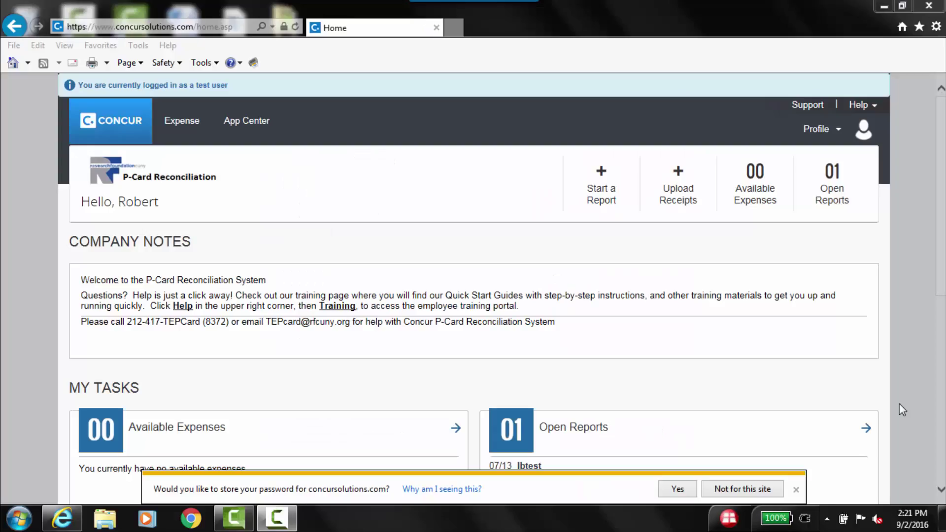
# Step: In the Concur web application, start a delegate session acting as the other listed user
pyautogui.click(818, 129)
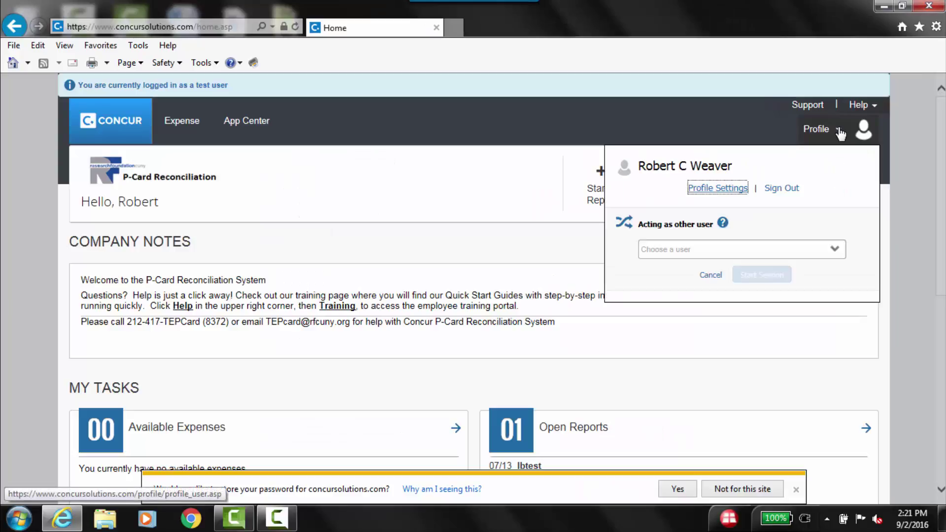
pyautogui.click(704, 244)
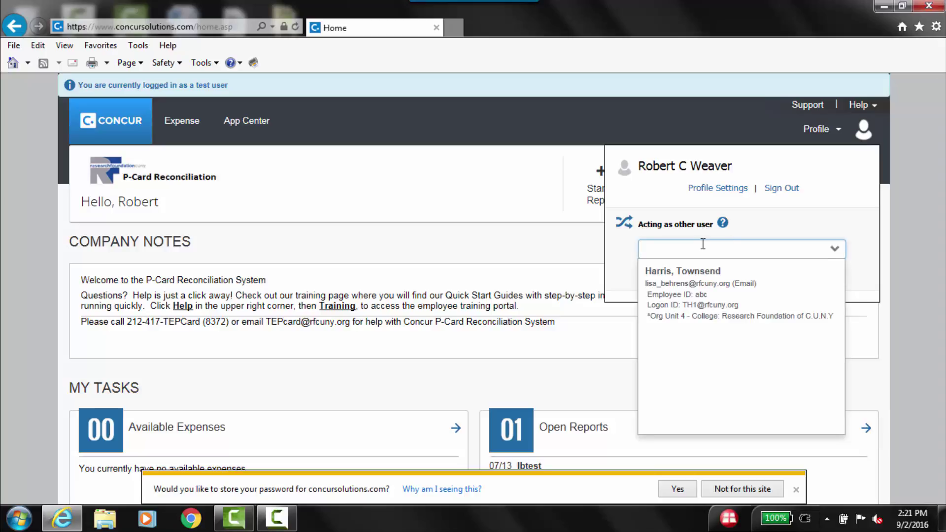
pyautogui.click(818, 291)
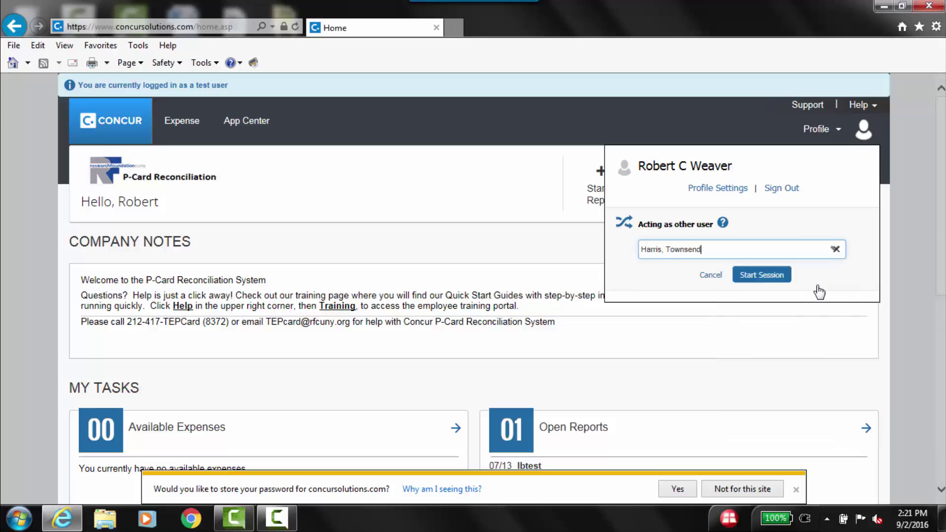
pyautogui.click(767, 283)
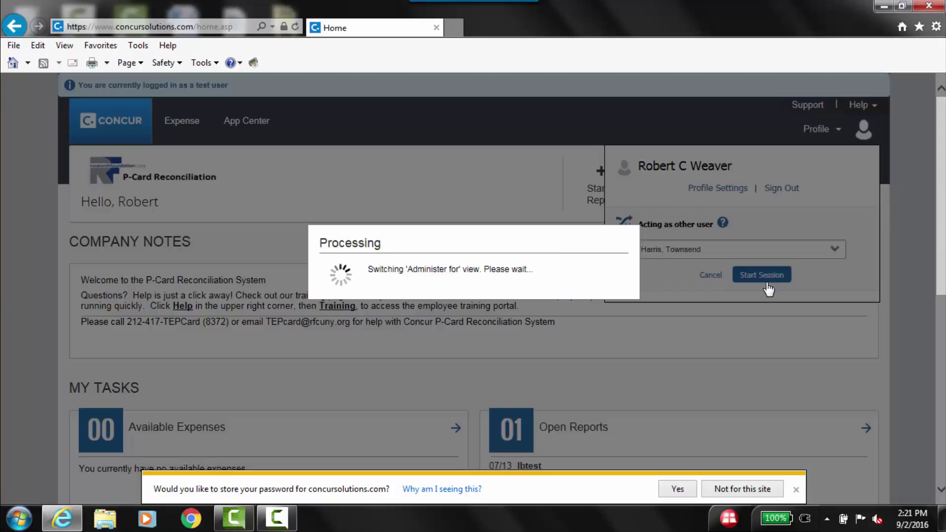